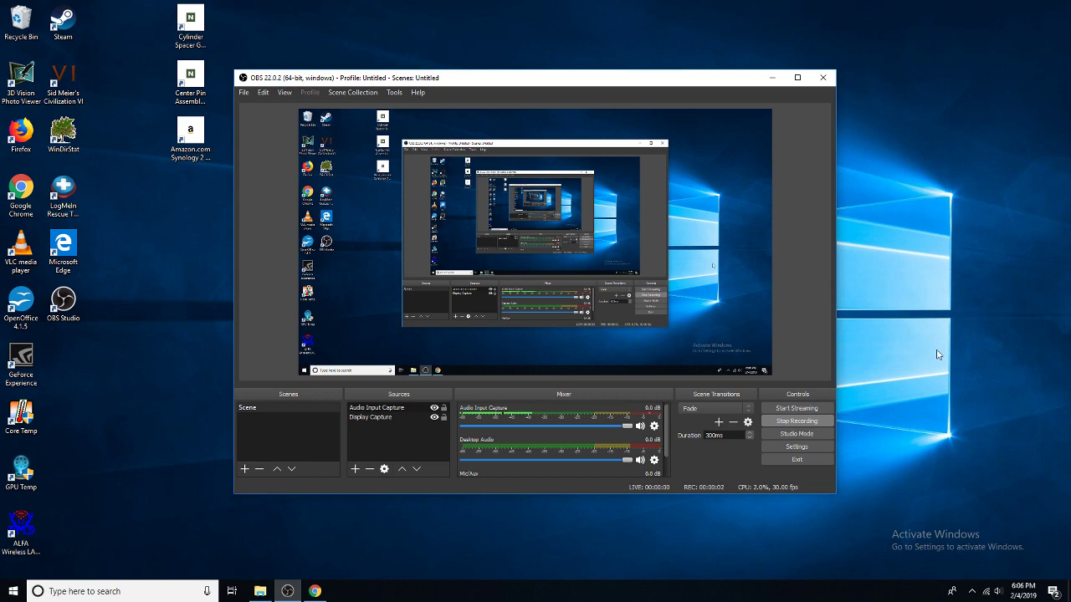
Step: Minimize the OBS Studio window to reveal the Windows 10 desktop
click(771, 77)
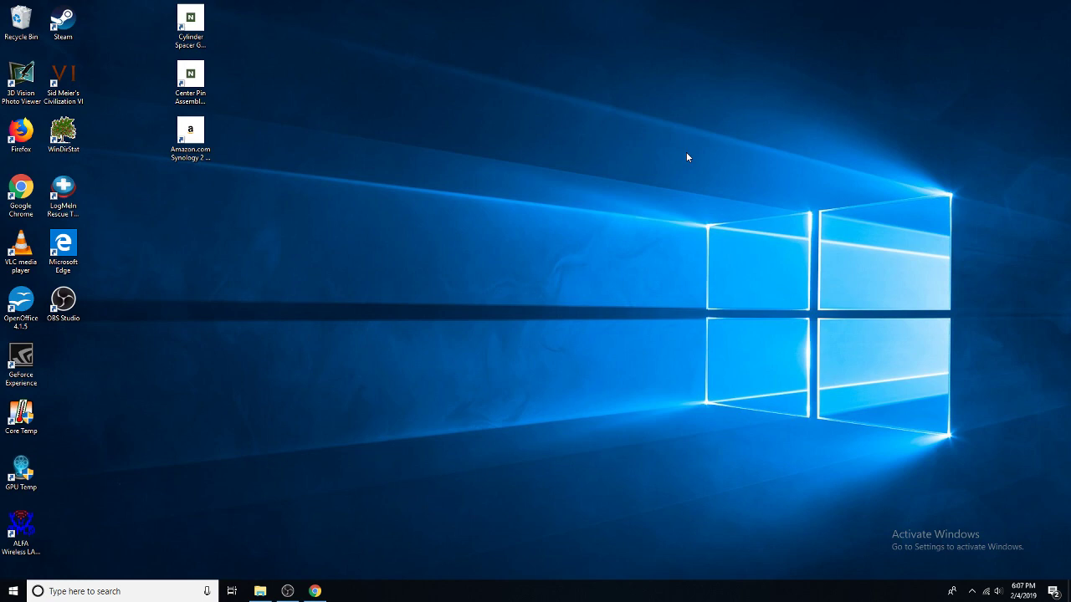
Step: Launch Firefox, search Google for 'open office' and open the Apache OpenOffice site
double_click(19, 135)
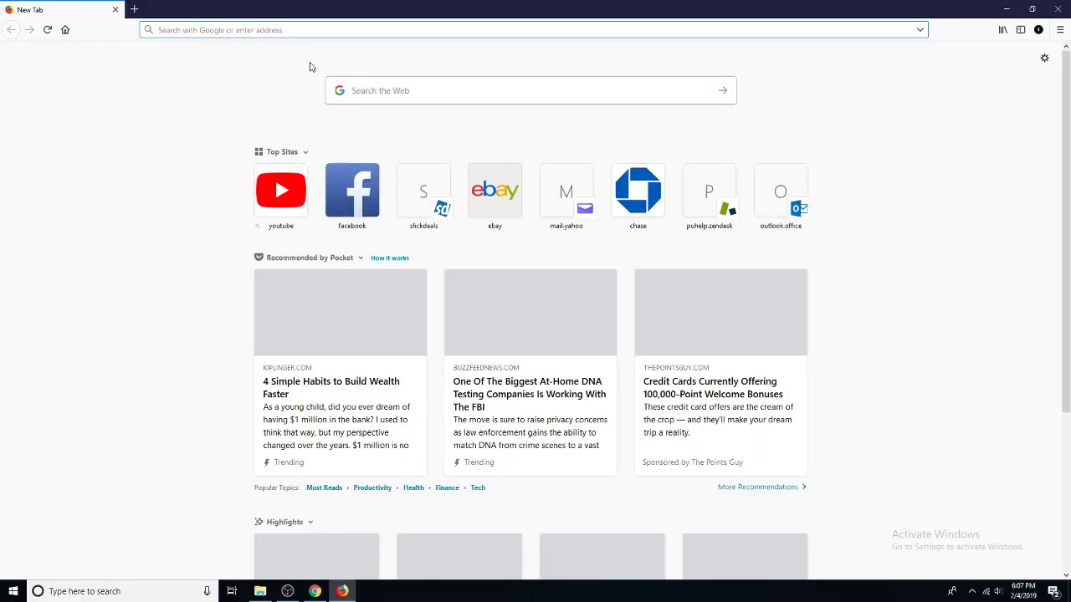
text(google.com/)
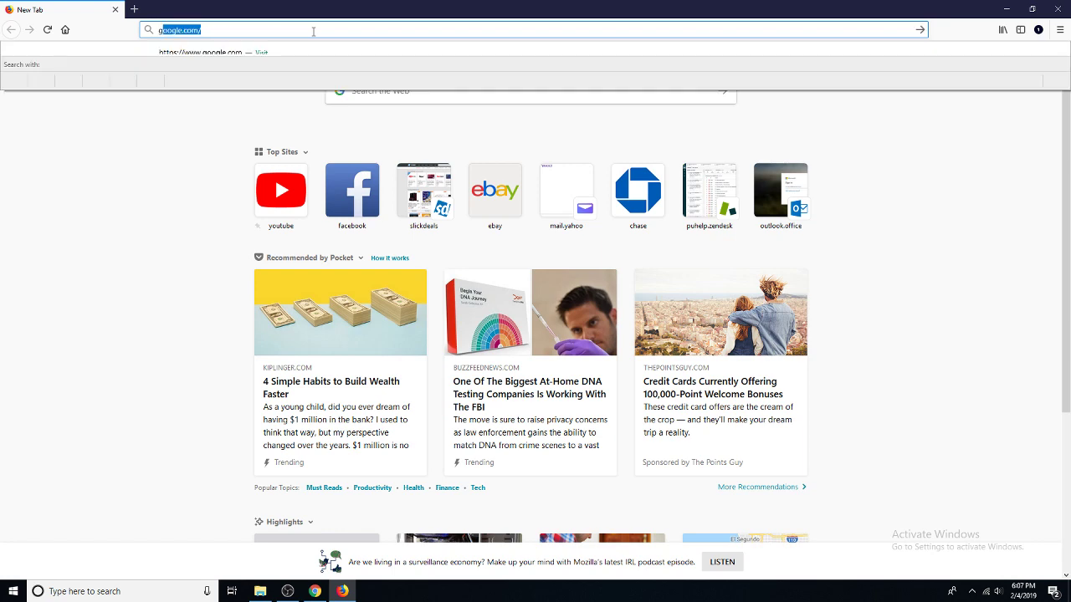
key(Return)
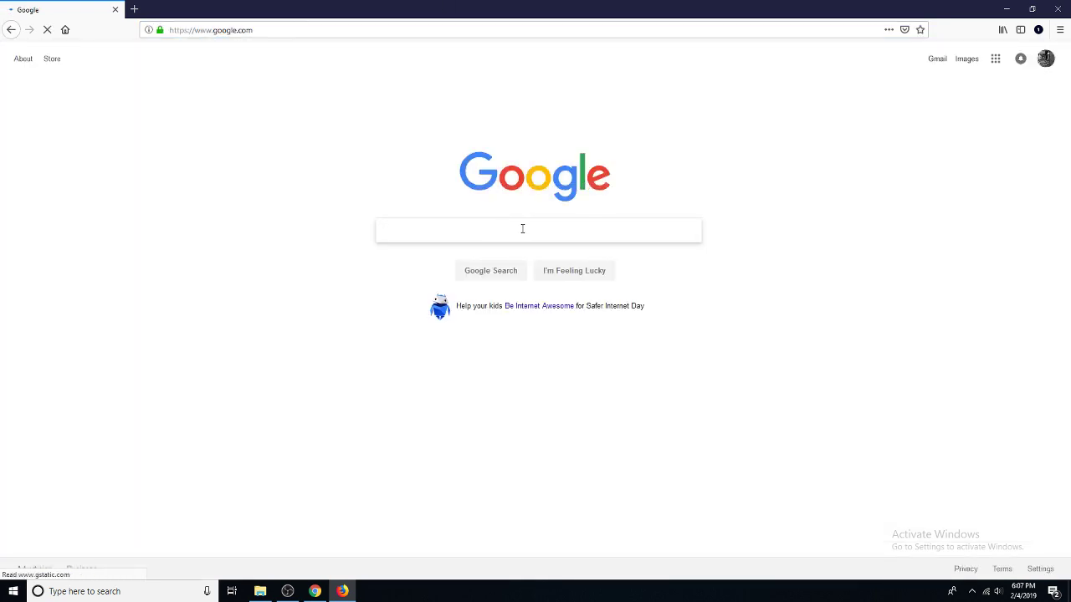
text(open office)
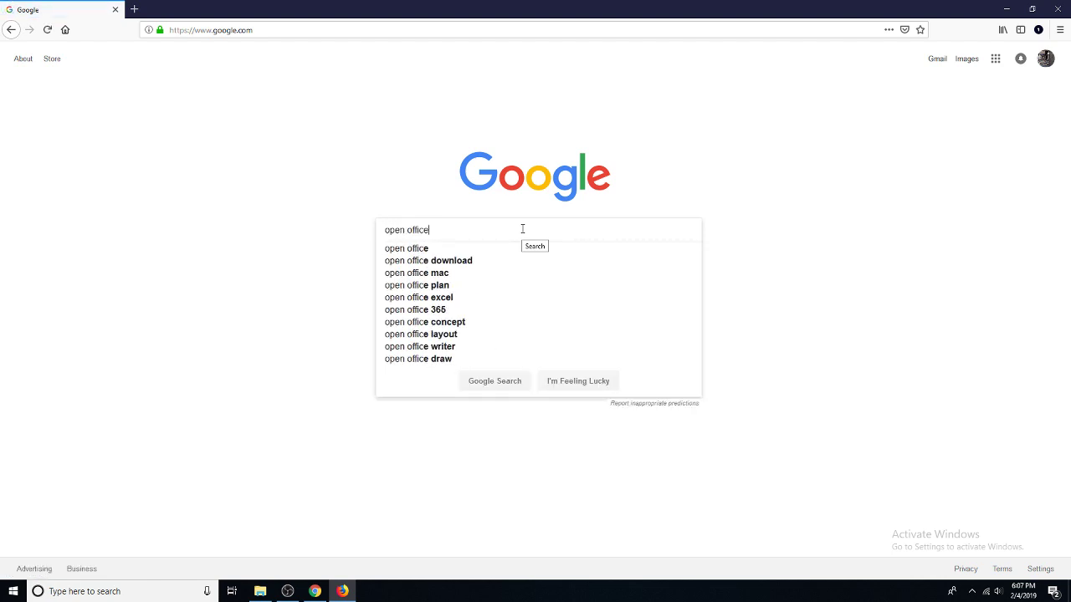
key(Return)
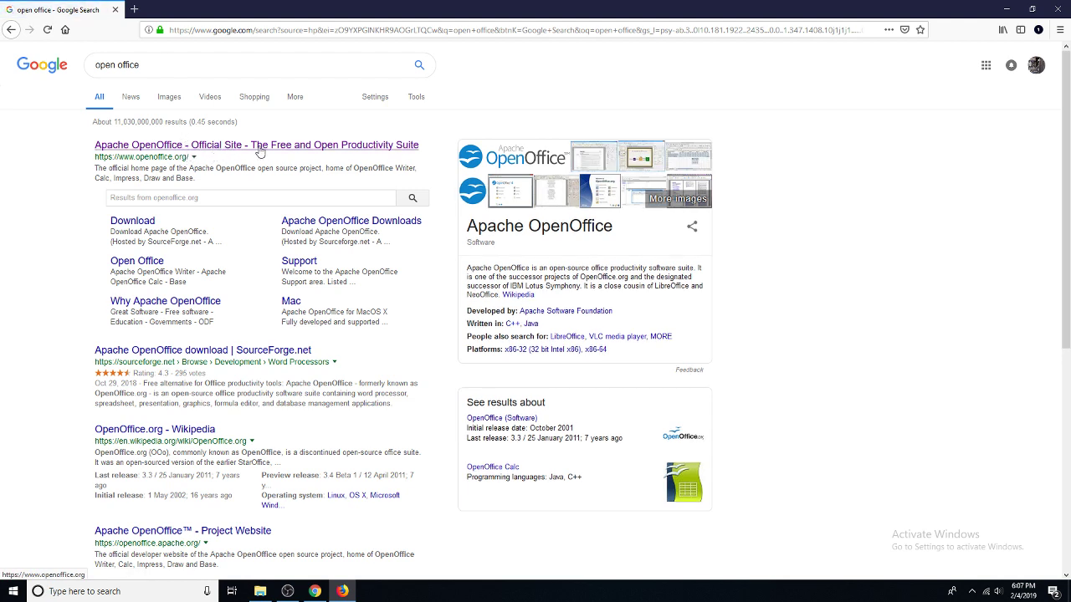
click(259, 148)
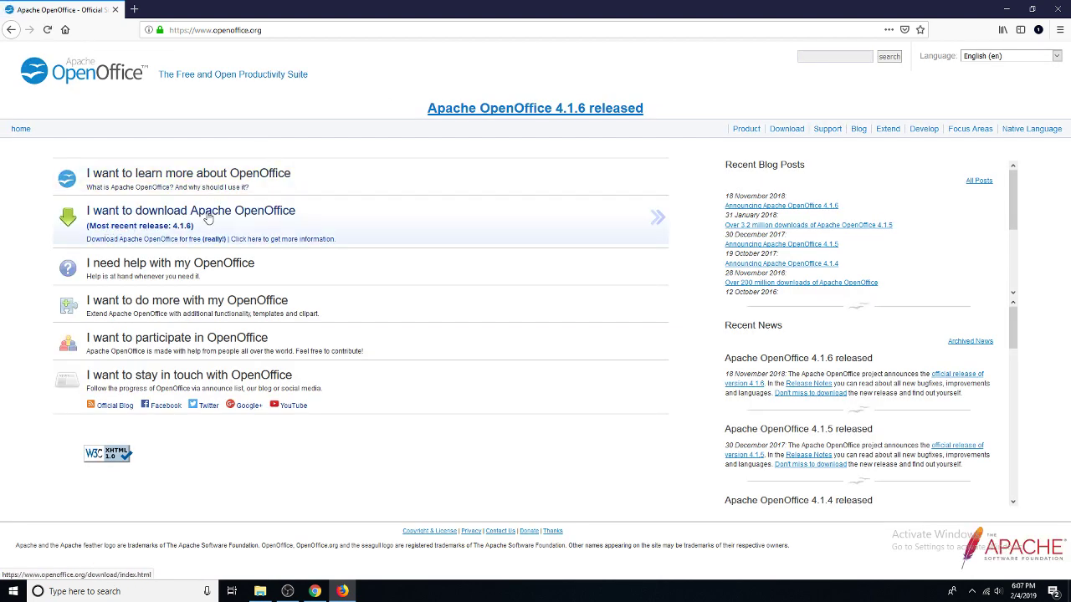
Step: Follow 'I want to download Apache OpenOffice' to start the Windows installer download
click(306, 220)
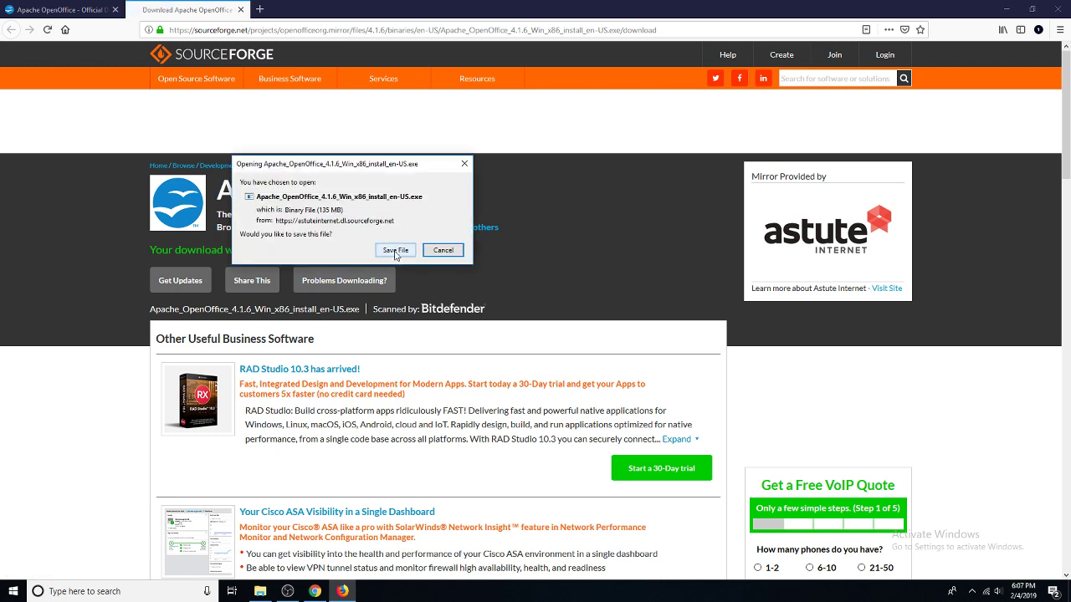
Step: Save the OpenOffice 4.1.6 installer, cancel it in the Downloads panel, and minimize Firefox
click(396, 252)
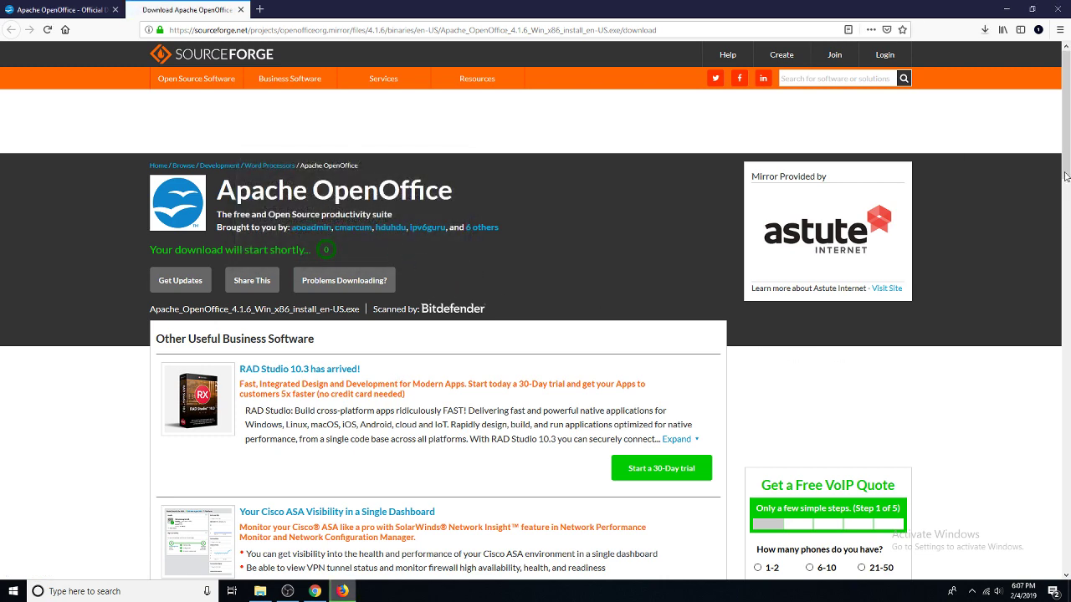
click(985, 29)
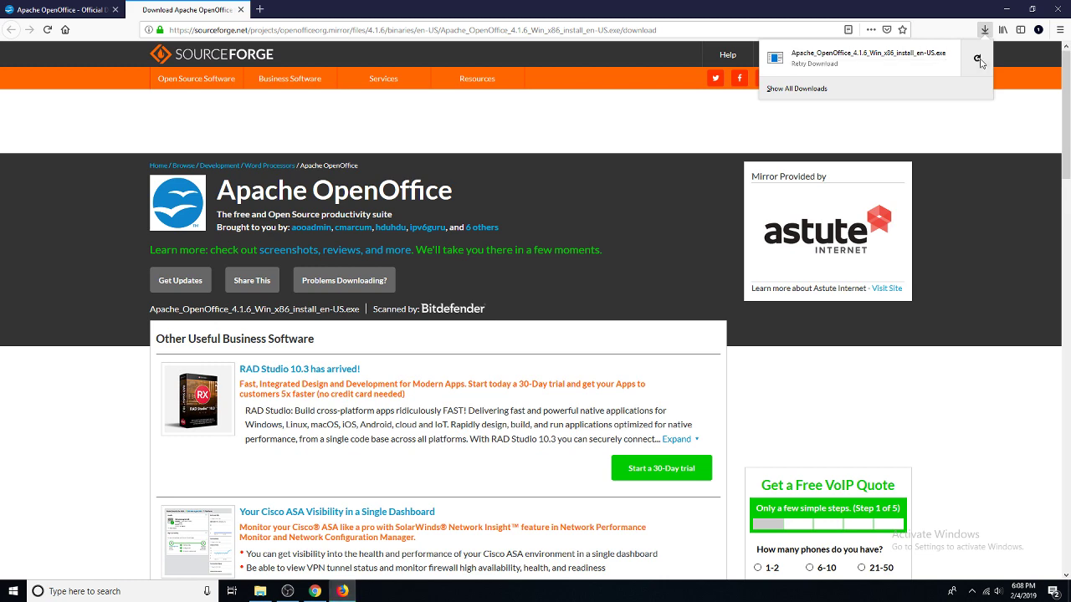
click(977, 62)
click(1005, 7)
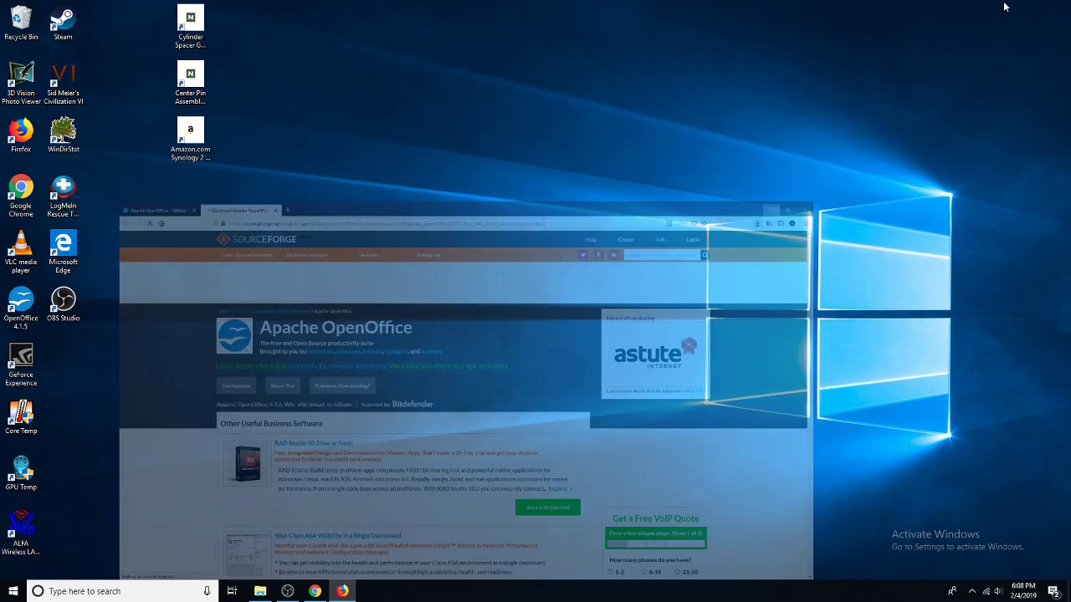
Step: Launch OpenOffice 4.1.5 from its desktop shortcut after undoing an accidental icon drag
click(17, 318)
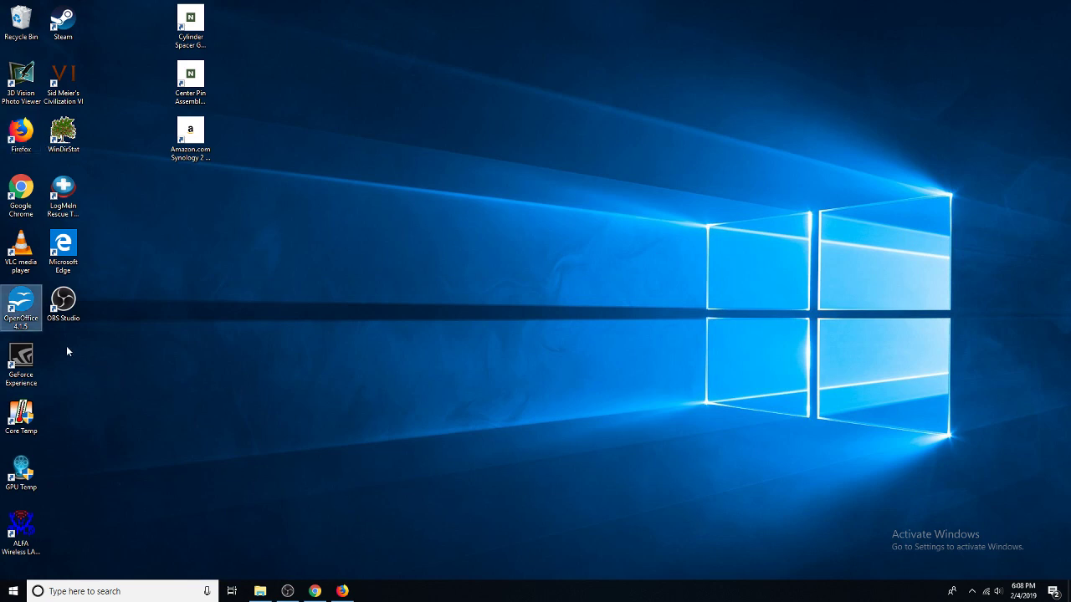
drag(33, 328, 139, 320)
click(161, 346)
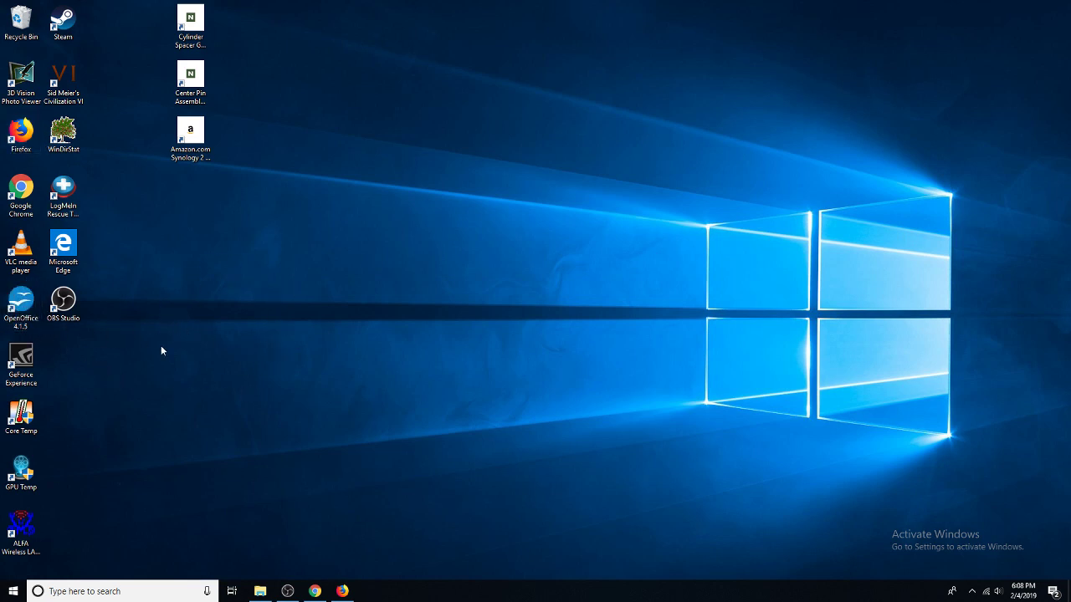
double_click(26, 311)
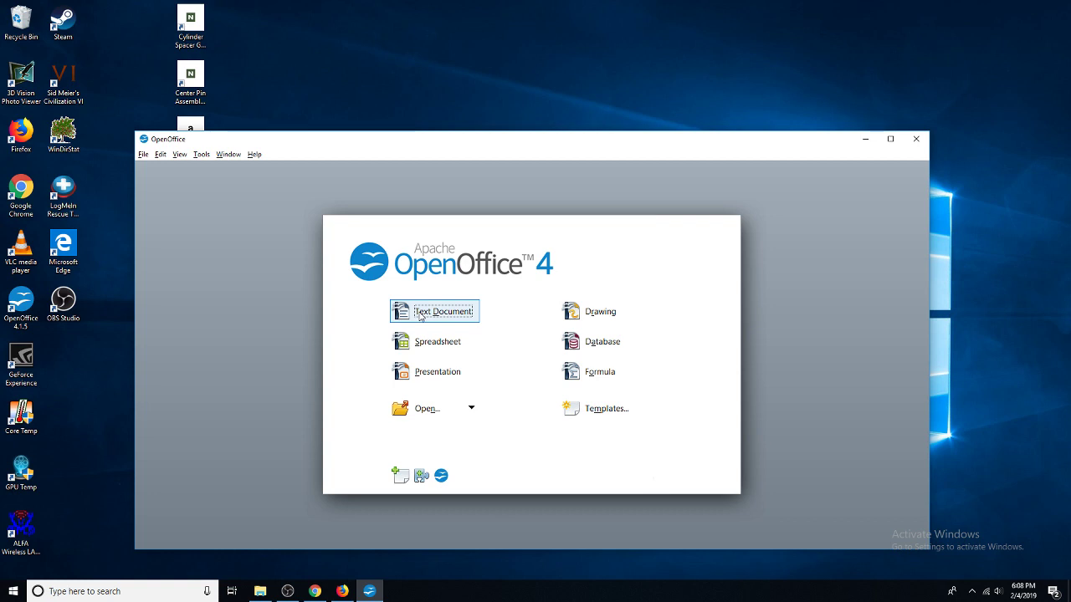
click(444, 318)
Step: Create a new Text Document, maximize Writer, and type 'This is a test'
click(433, 316)
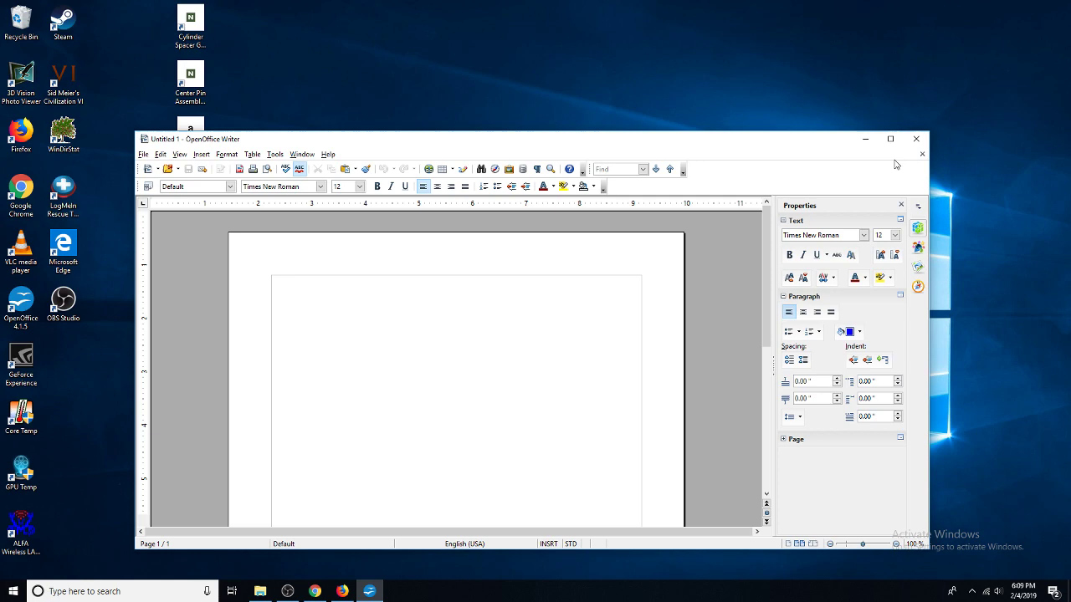
click(891, 138)
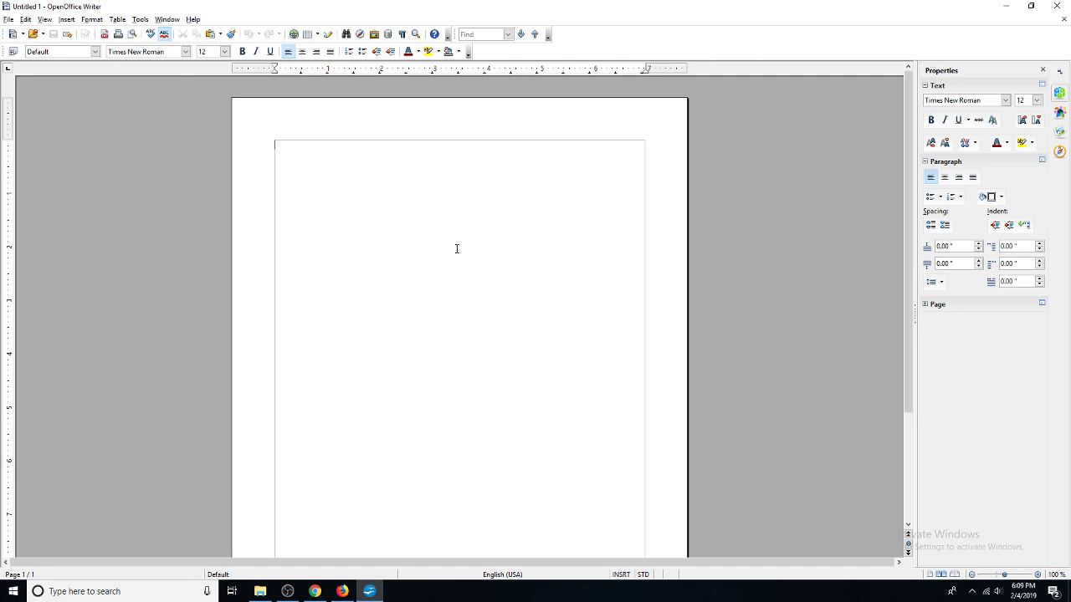
text(This is a test)
Step: Open Save As and set the file type to Microsoft Word 97/2000/XP (.doc)
click(8, 20)
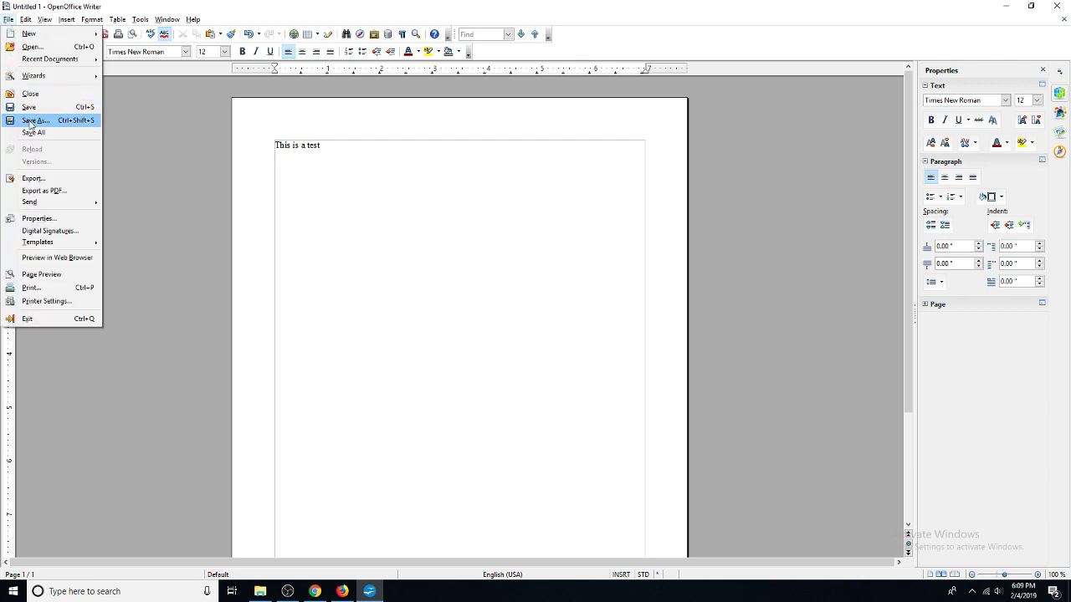
click(12, 22)
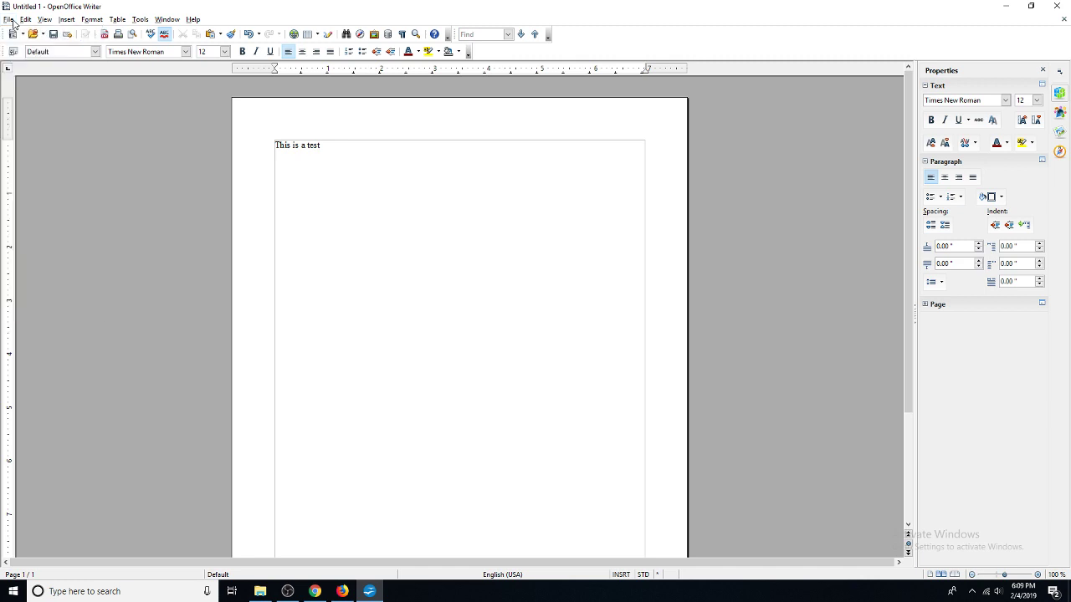
click(11, 22)
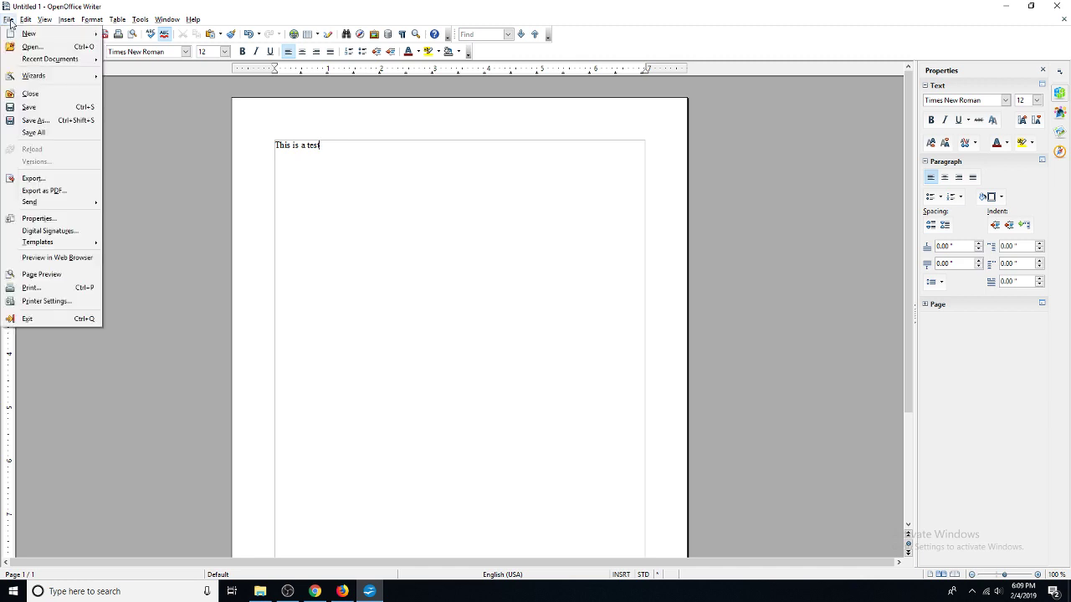
click(25, 123)
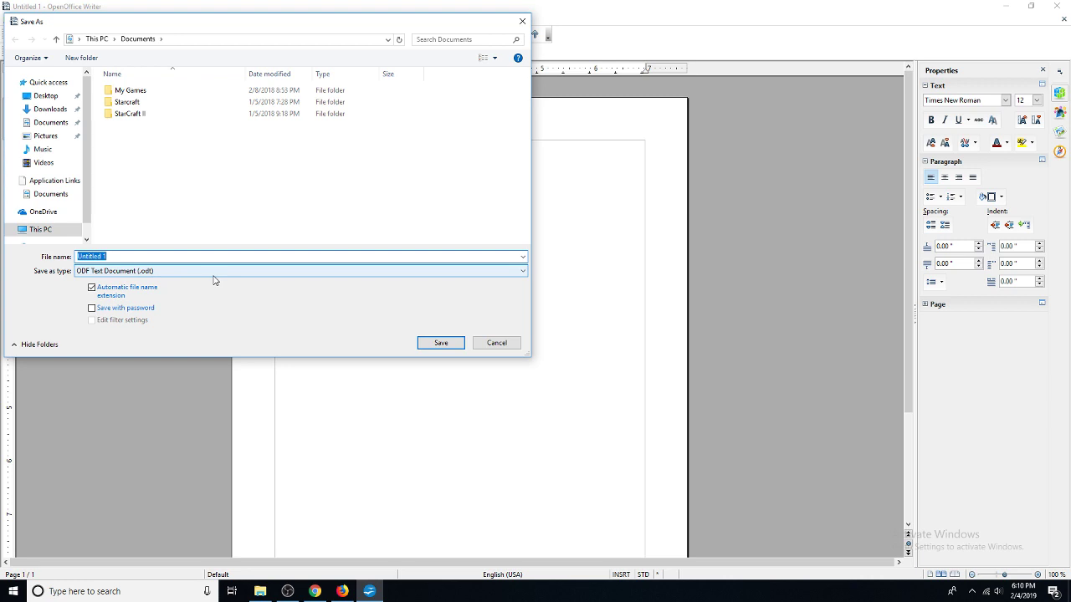
click(425, 273)
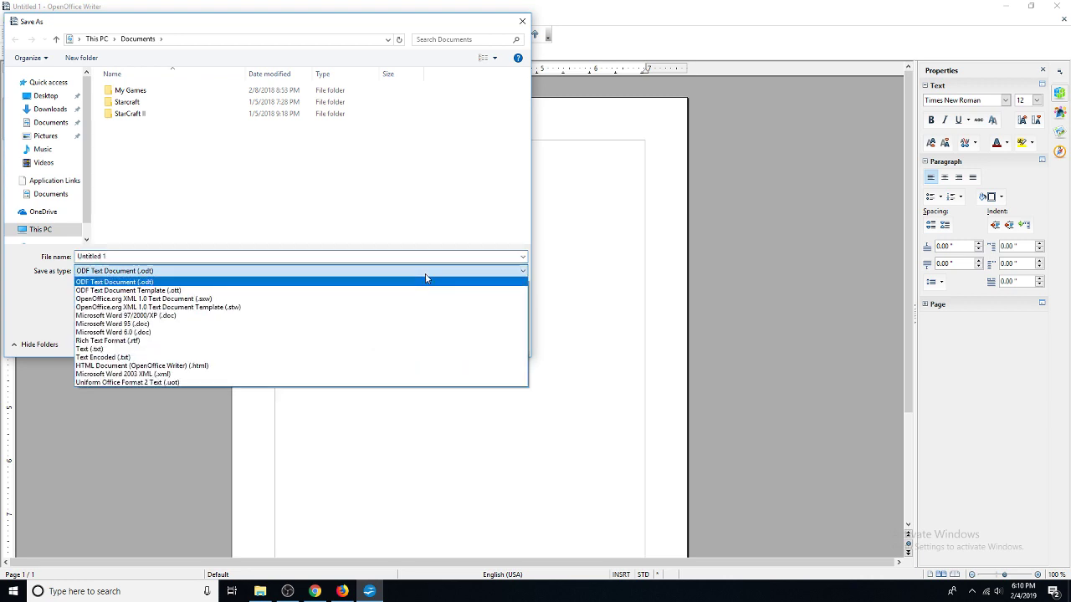
click(149, 316)
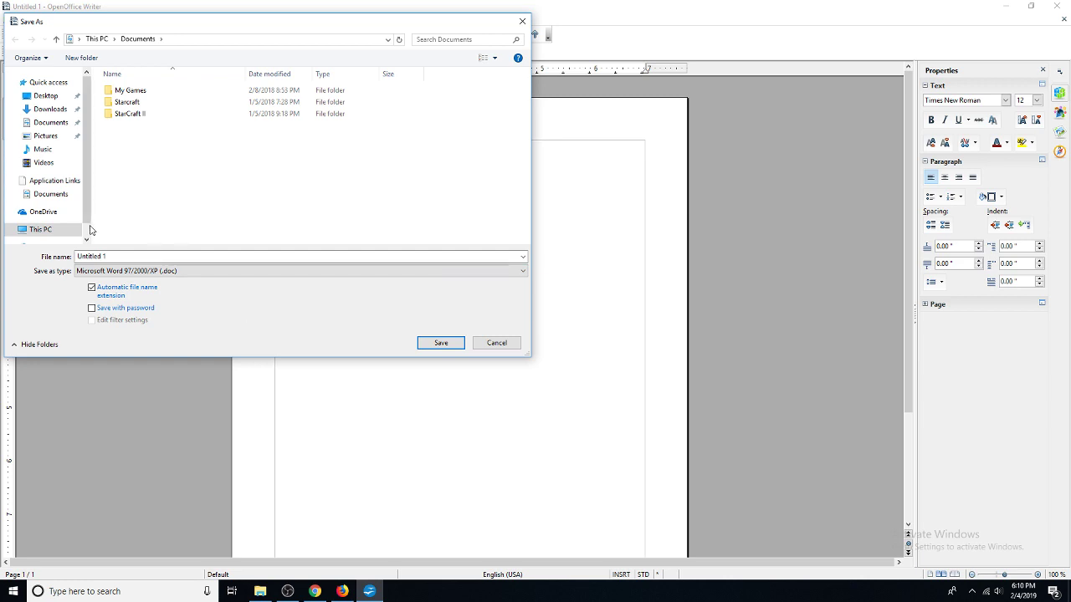
click(113, 258)
Step: Save the document as 'test', keeping the Word 97/2000/XP format
text(test)
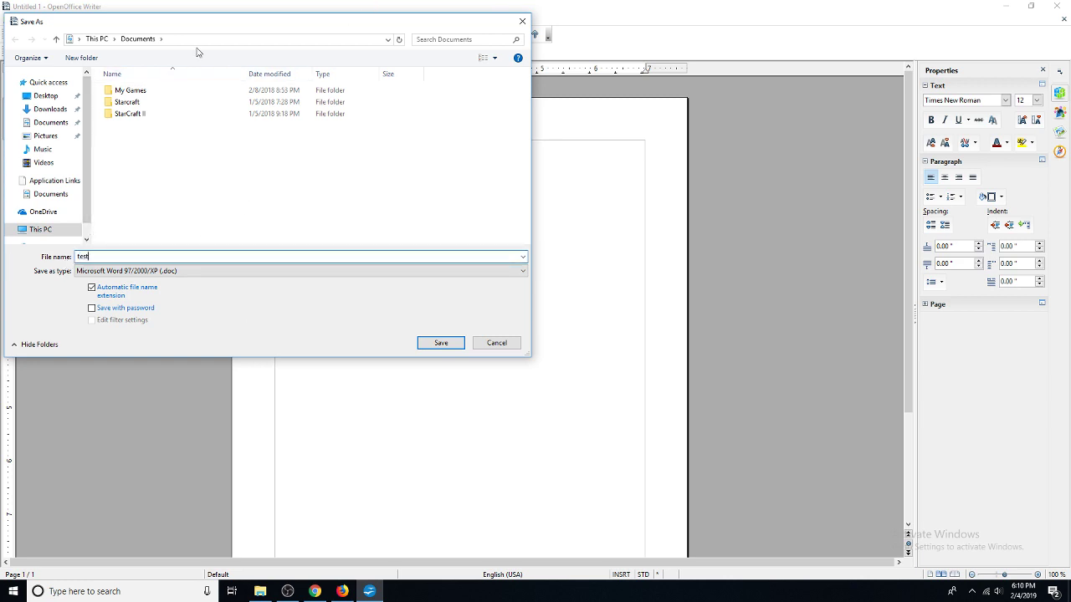
click(442, 343)
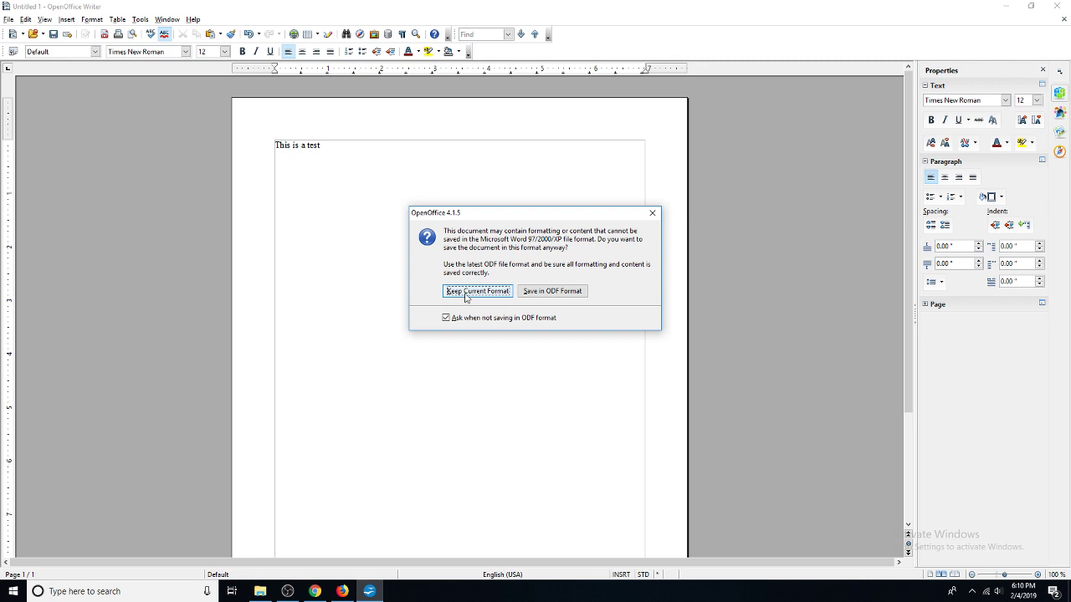
click(466, 293)
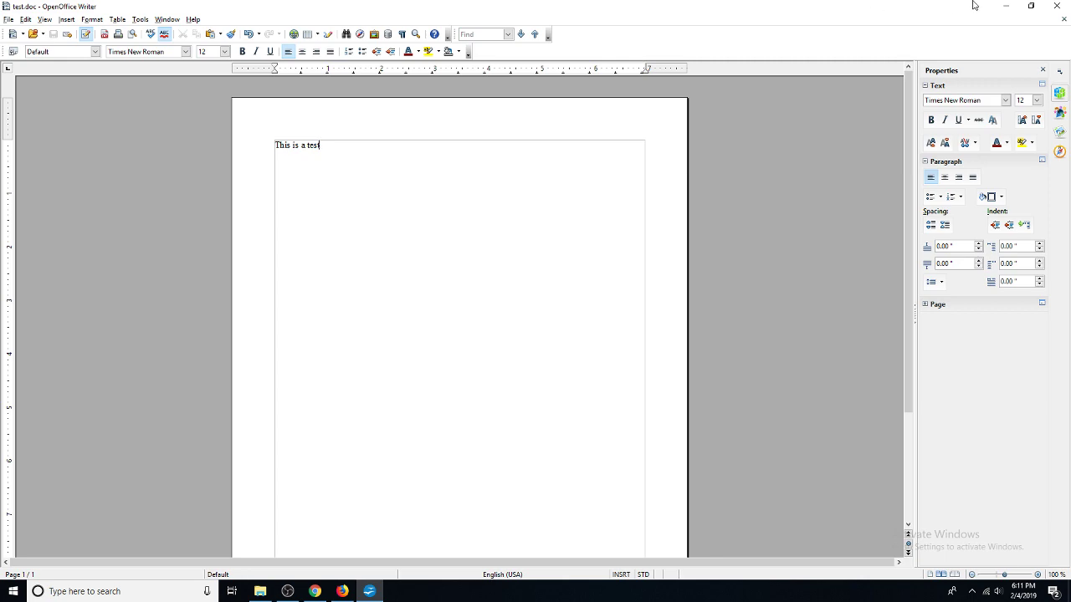
Step: Close Writer and restore OBS Studio from the taskbar
click(1058, 7)
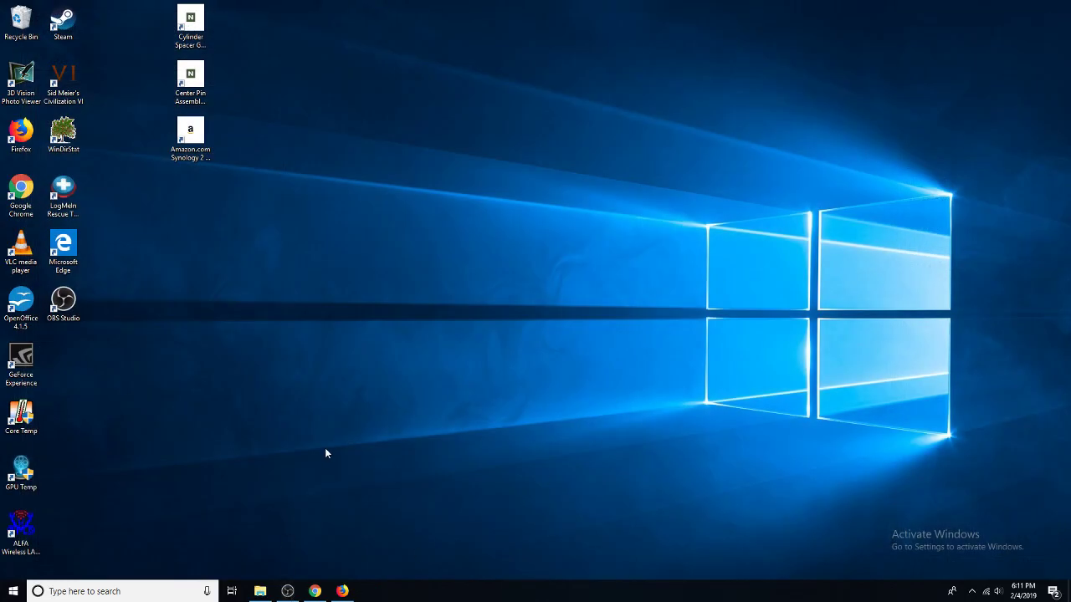
click(288, 592)
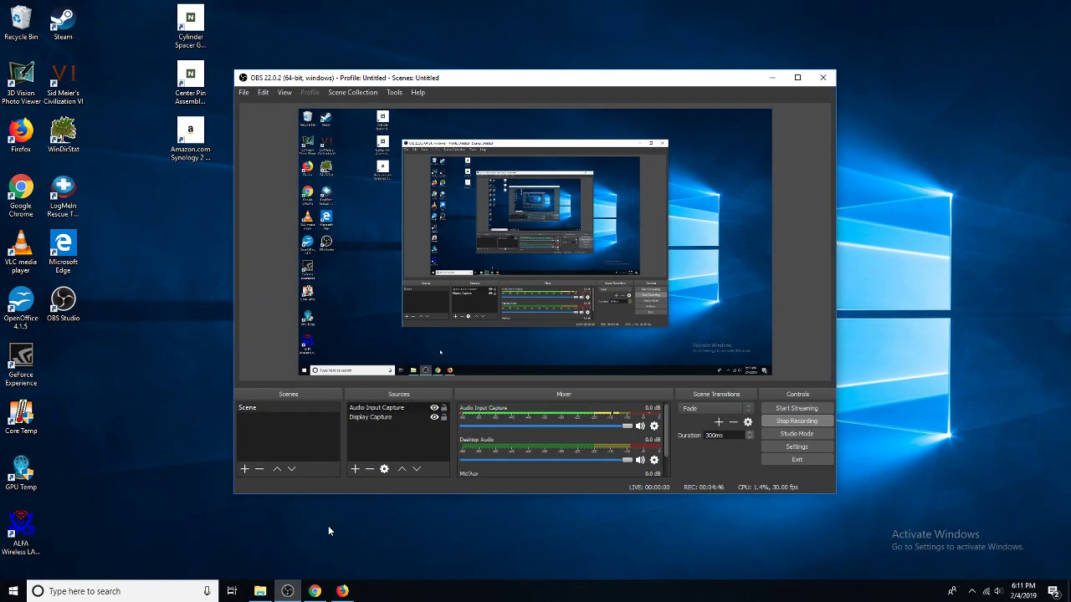